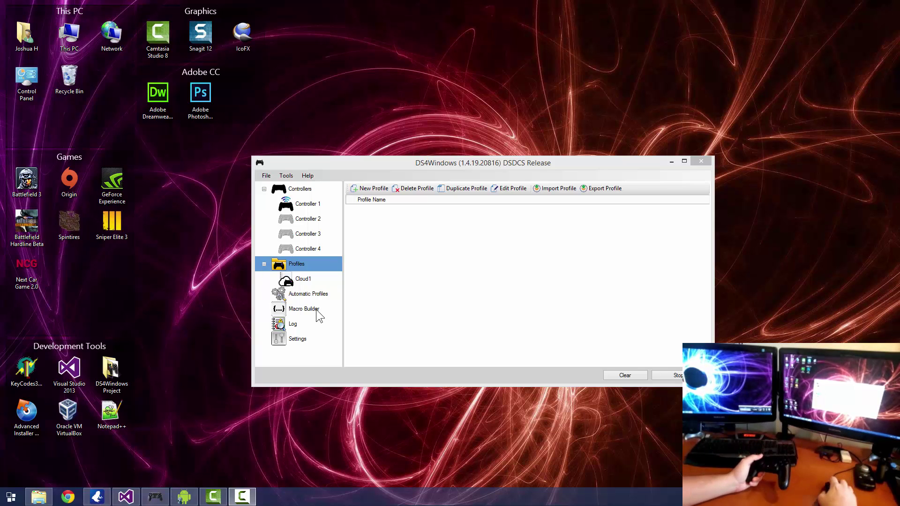
Start a new macro in the Macro Builder named CheckBattery.
left_click(311, 309)
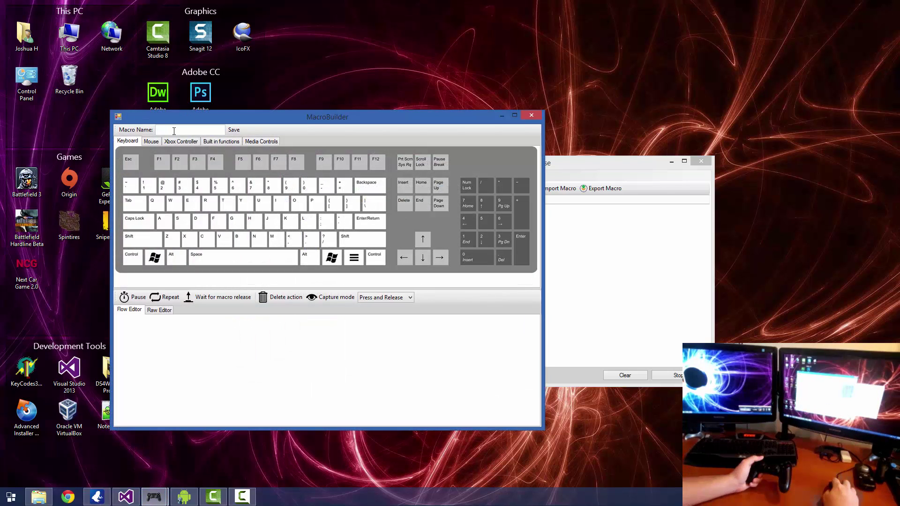
key("shift")
type("Ch")
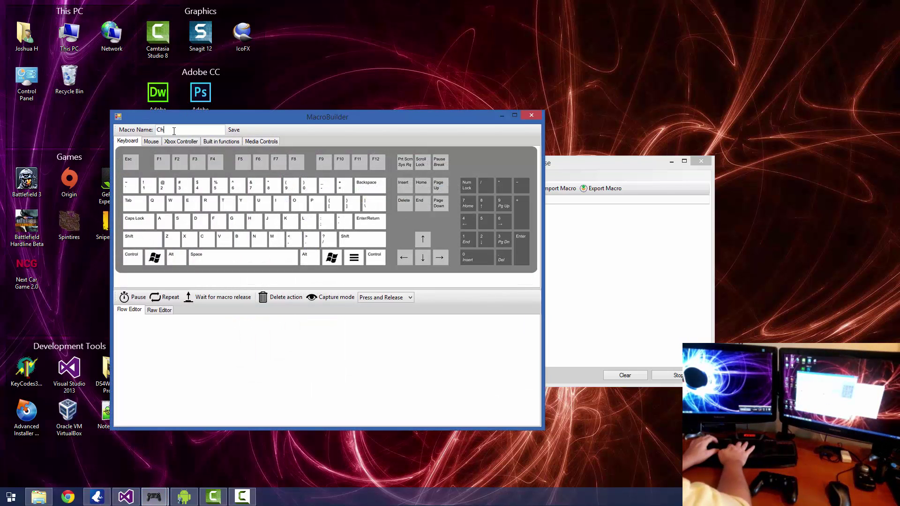
type("eckBattery")
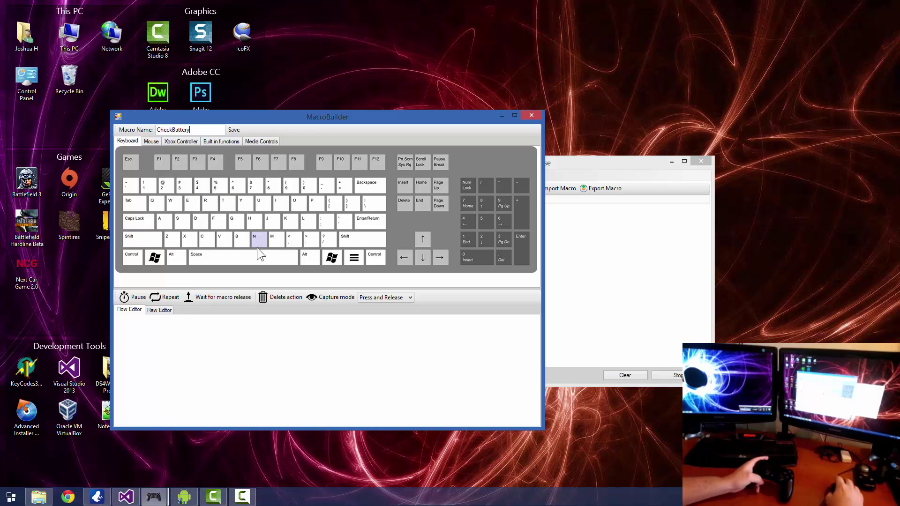
Add a Discharge Mode action that sets the lightbar to Battery.
left_click(226, 141)
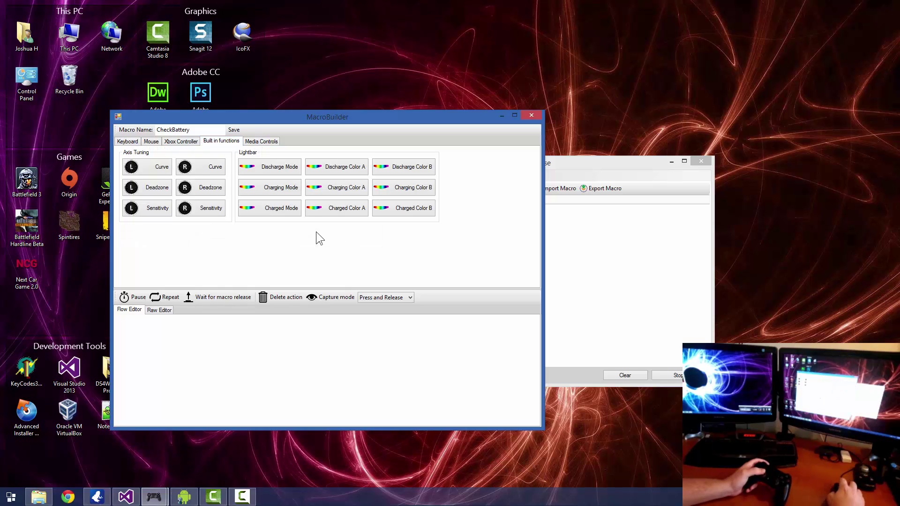
left_click(284, 170)
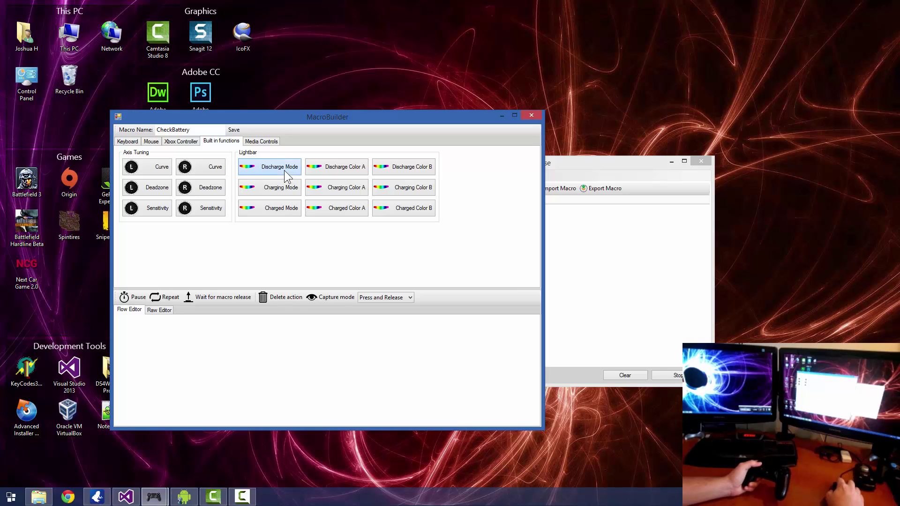
left_click_drag(98, 23, 214, 45)
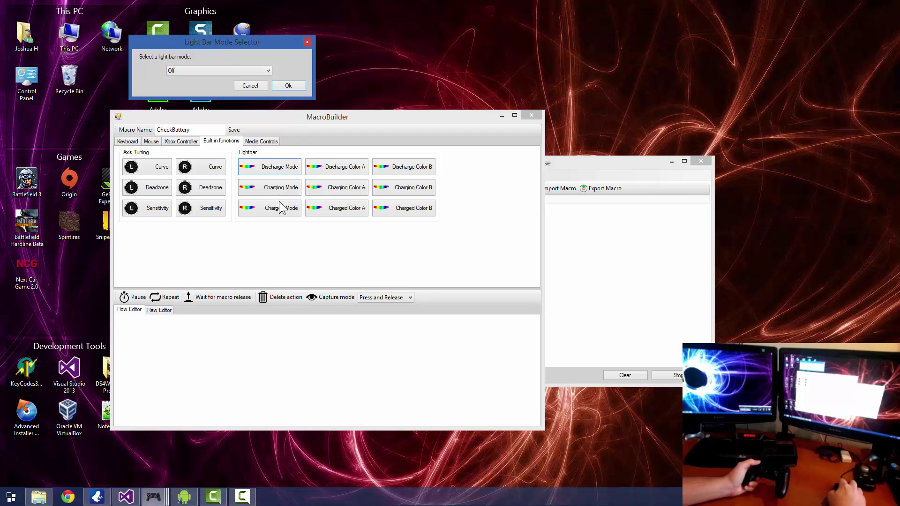
left_click(203, 72)
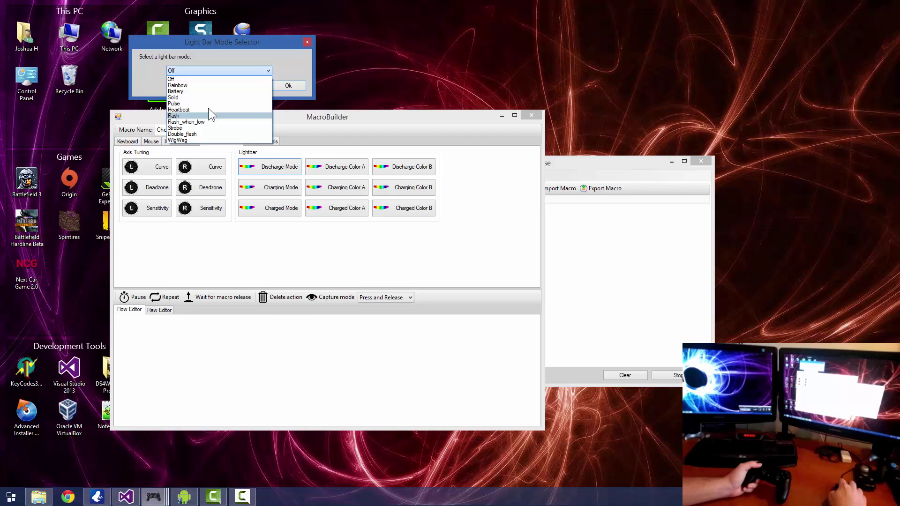
left_click(208, 91)
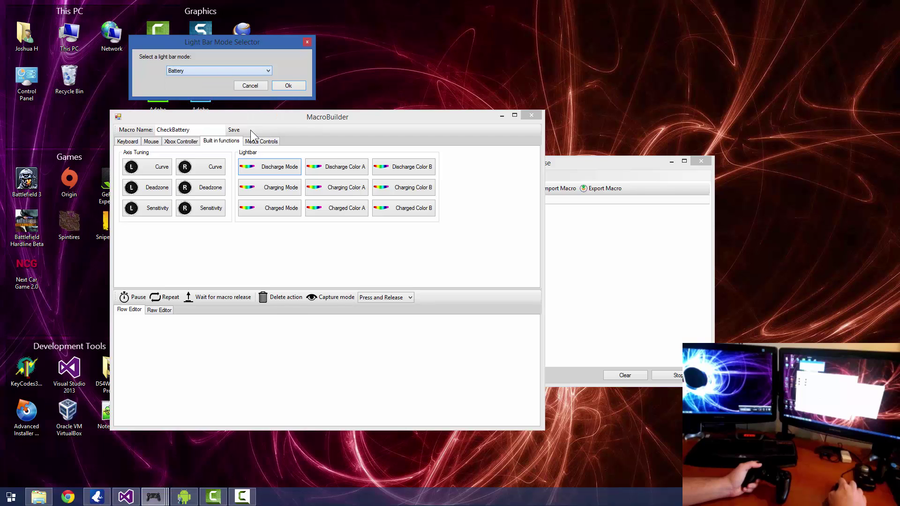
left_click(289, 85)
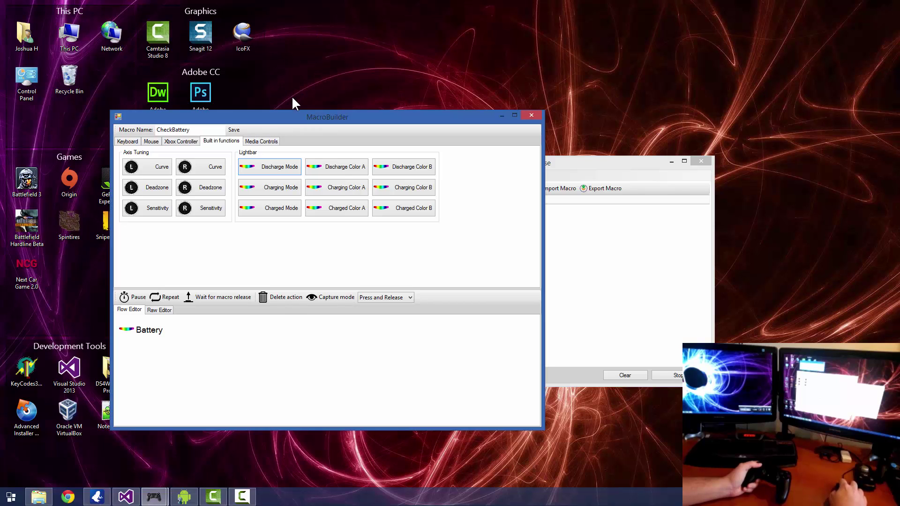
Add discharge colour A as green (0,255,0) and colour B as red (255,0,0).
left_click(344, 171)
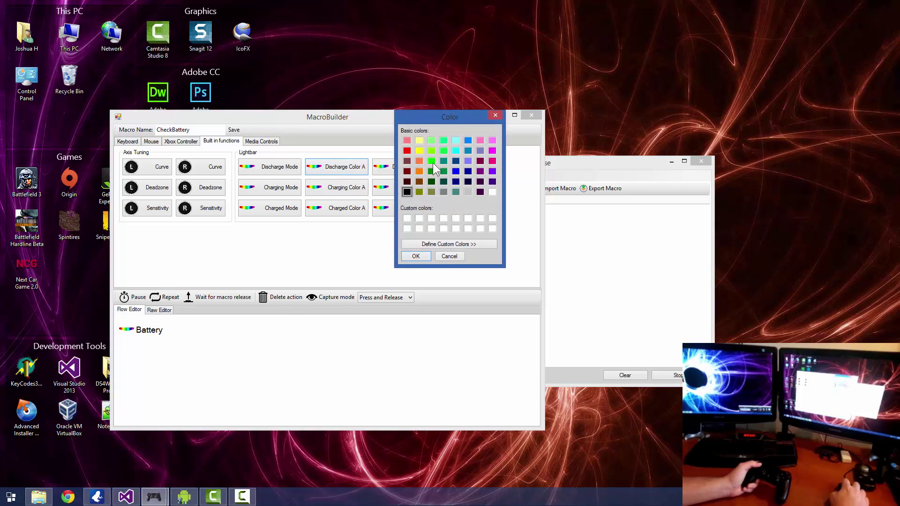
left_click(432, 162)
left_click(417, 256)
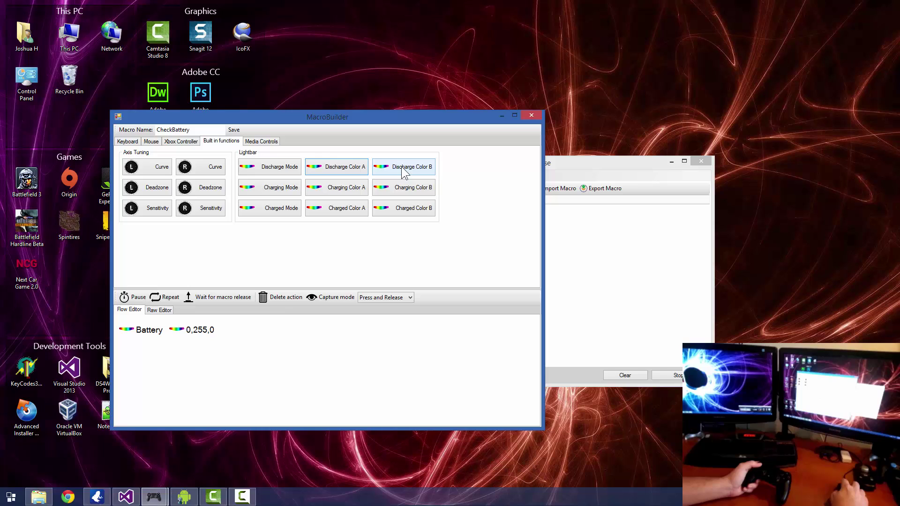
left_click(401, 167)
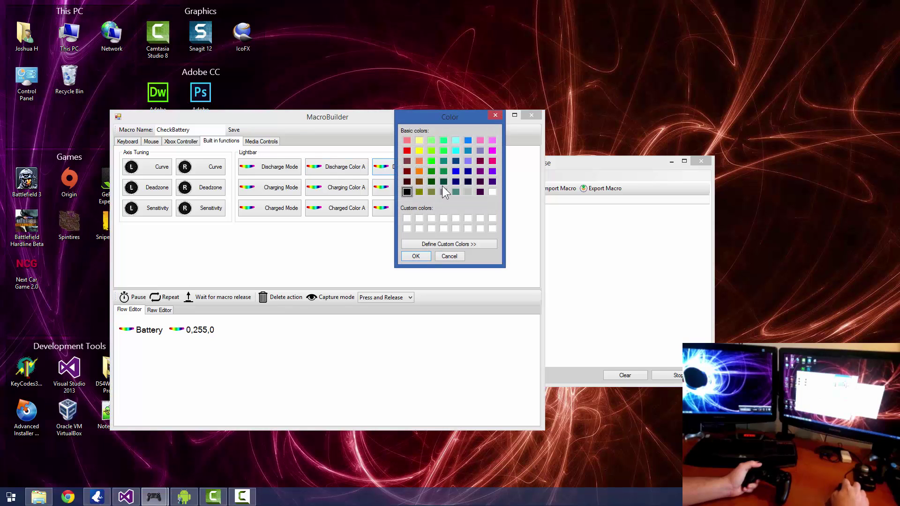
left_click(409, 151)
left_click(413, 257)
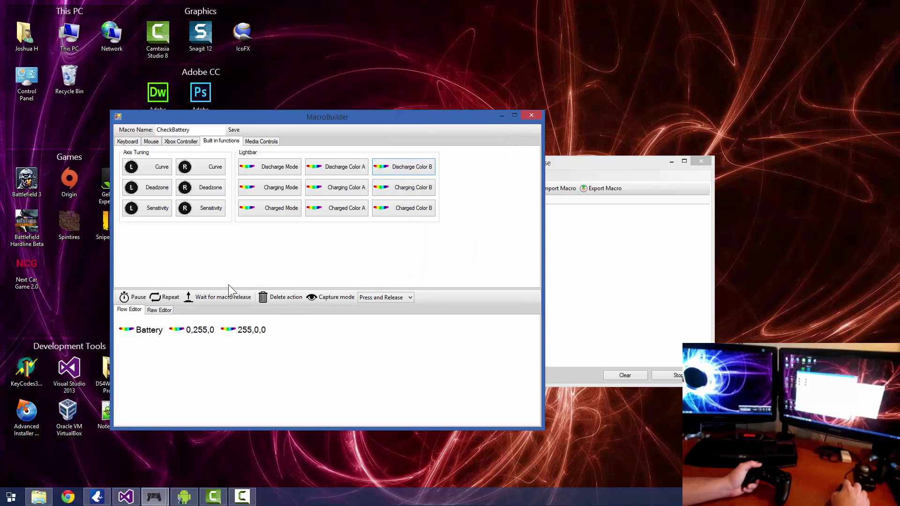
Add a wait for macro release and a lightbar Off action, then save CheckBattery.
left_click(220, 298)
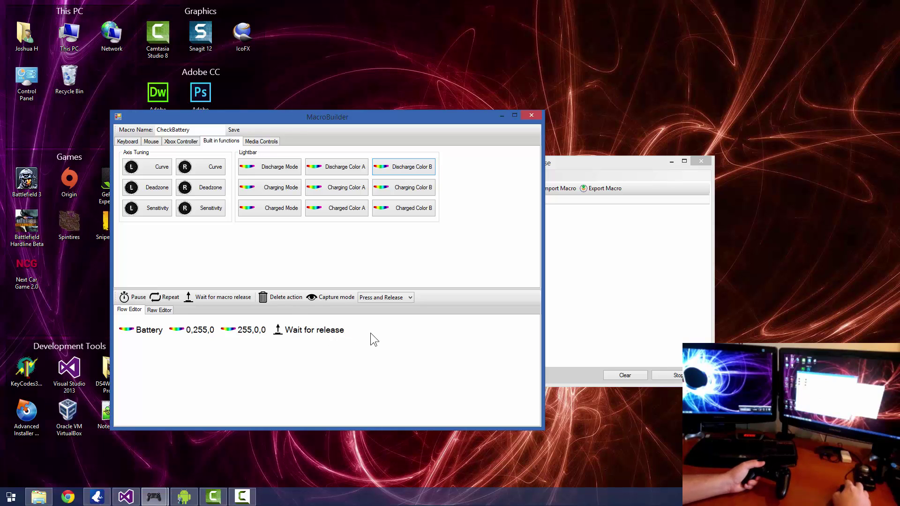
left_click(292, 167)
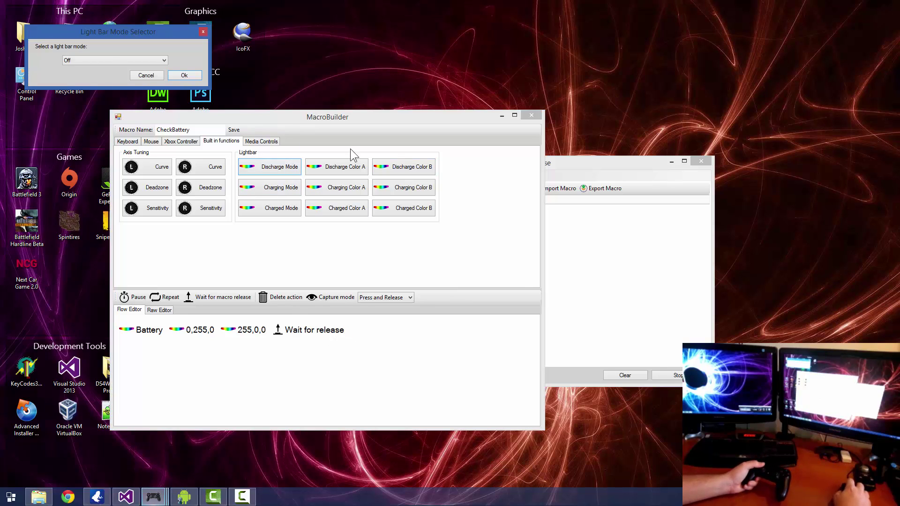
left_click(185, 75)
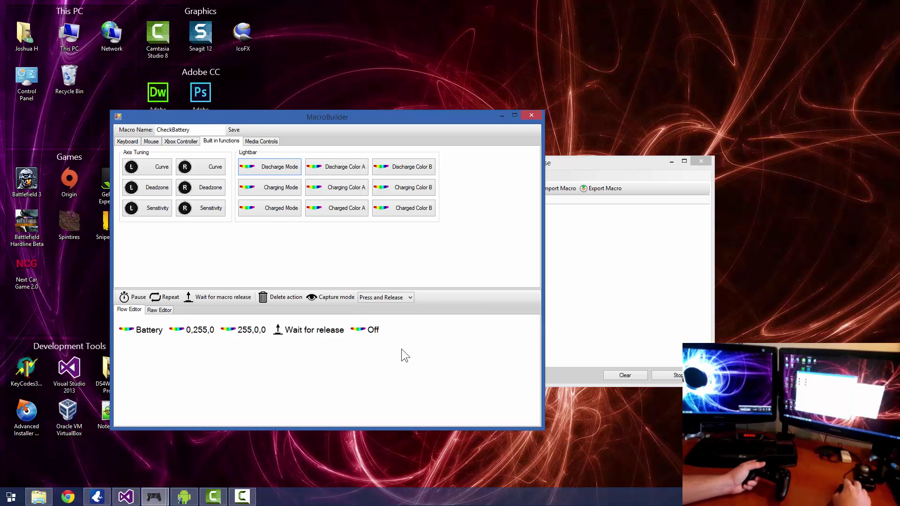
left_click(234, 132)
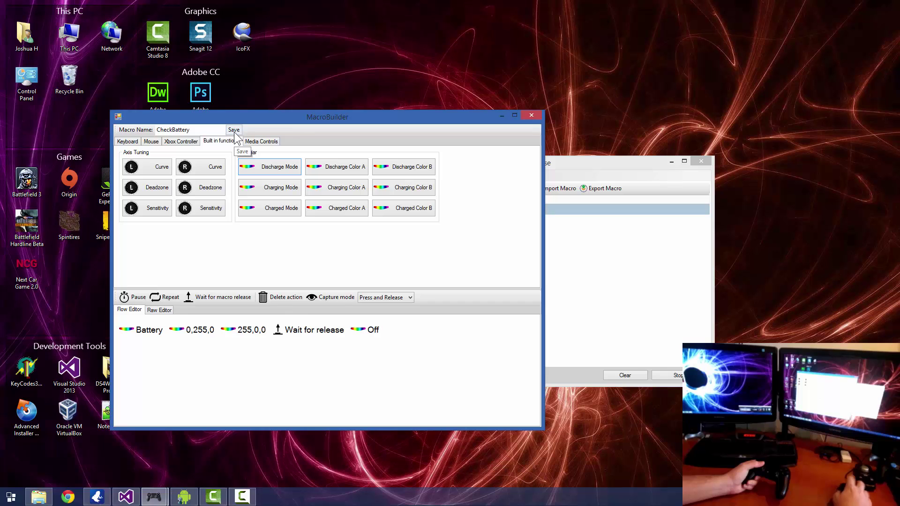
Leave the macro builder and create a new profile named Test from the Profiles list.
left_click(535, 115)
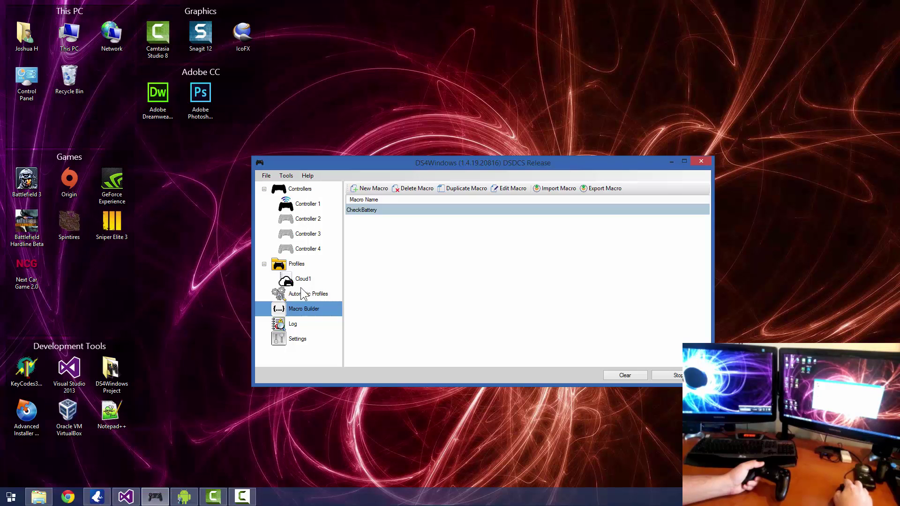
left_click(297, 267)
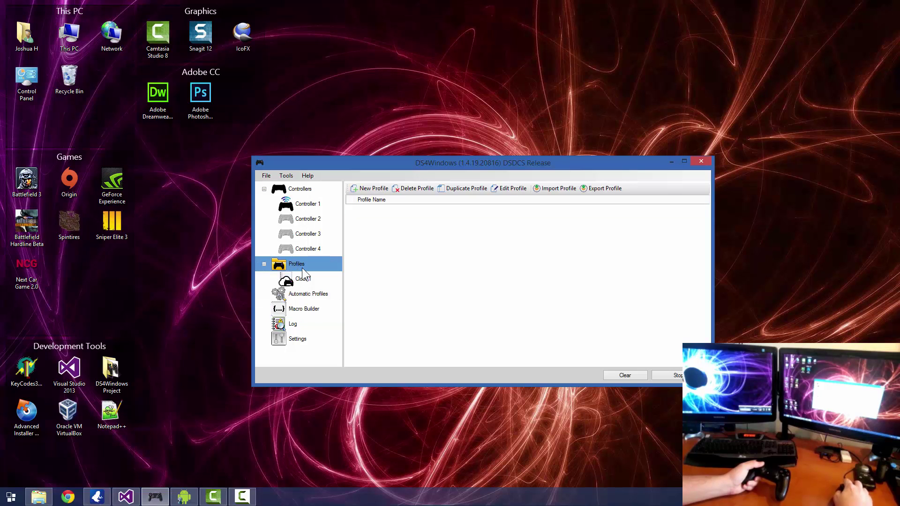
left_click(373, 190)
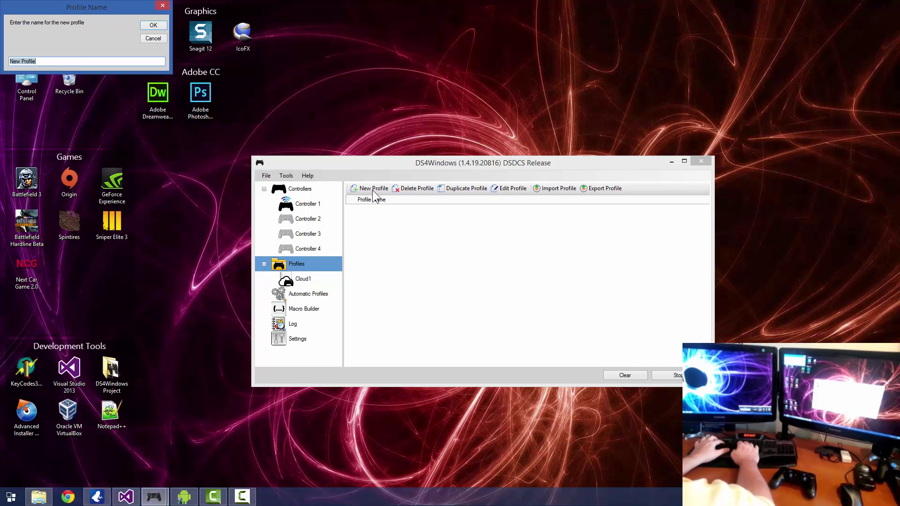
type("Test")
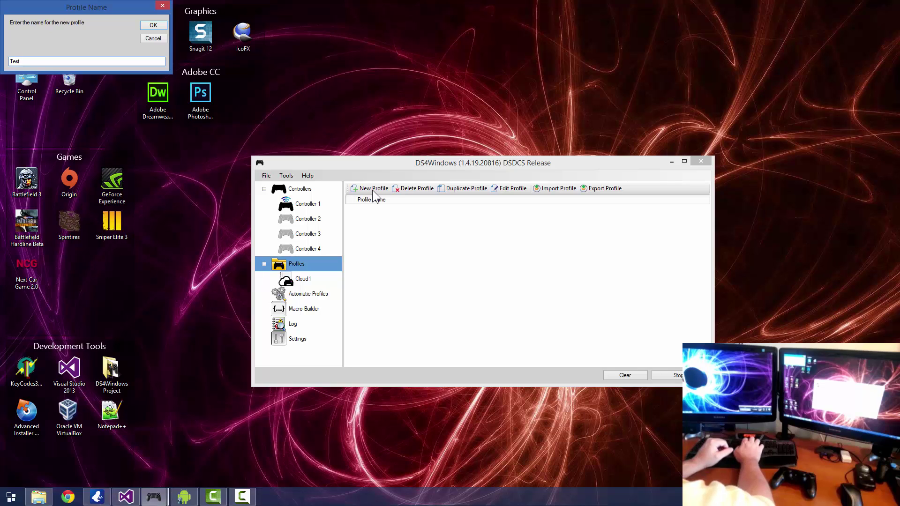
key("Return")
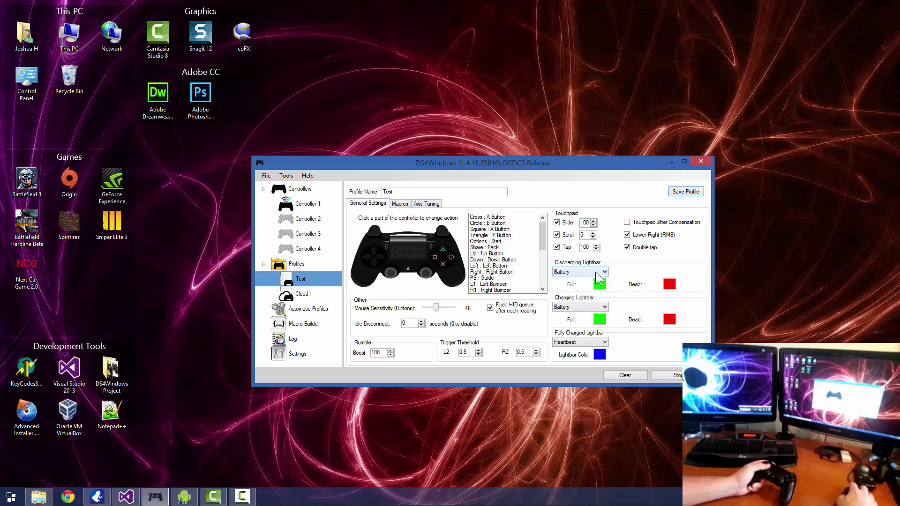
Set the Discharging, Charging and Fully Charged lightbar modes to Off.
left_click(595, 272)
left_click(591, 280)
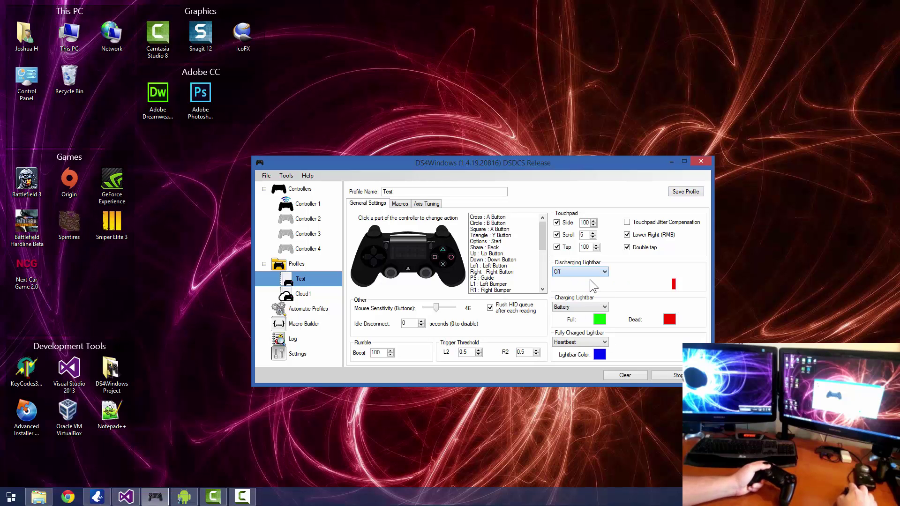
left_click(593, 306)
left_click(589, 315)
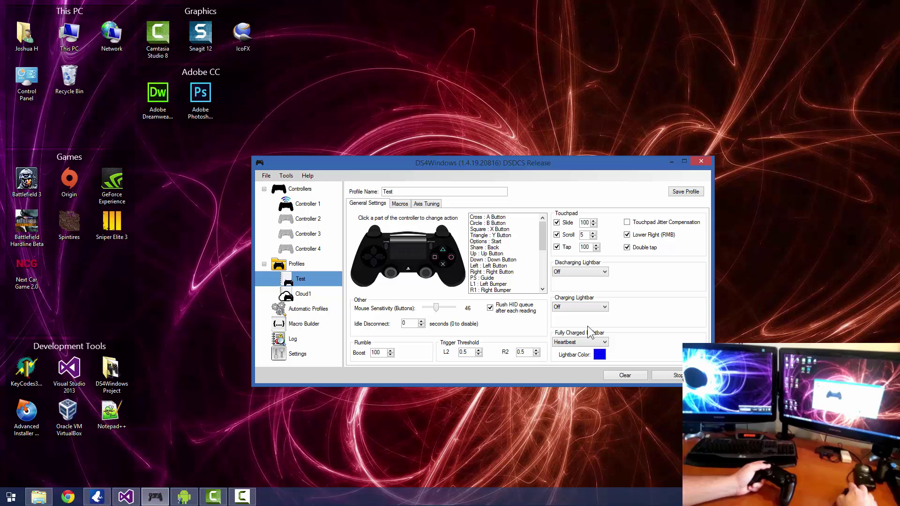
left_click(583, 341)
left_click(586, 340)
left_click(587, 339)
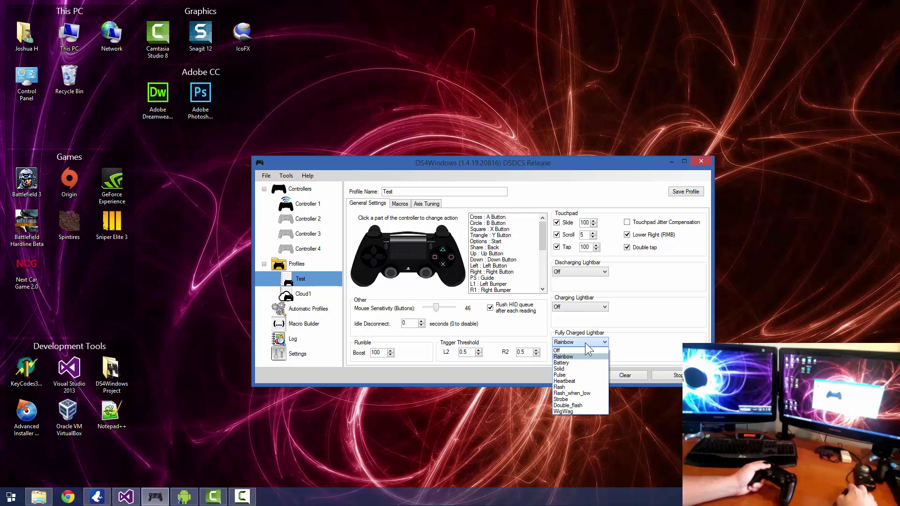
left_click(579, 350)
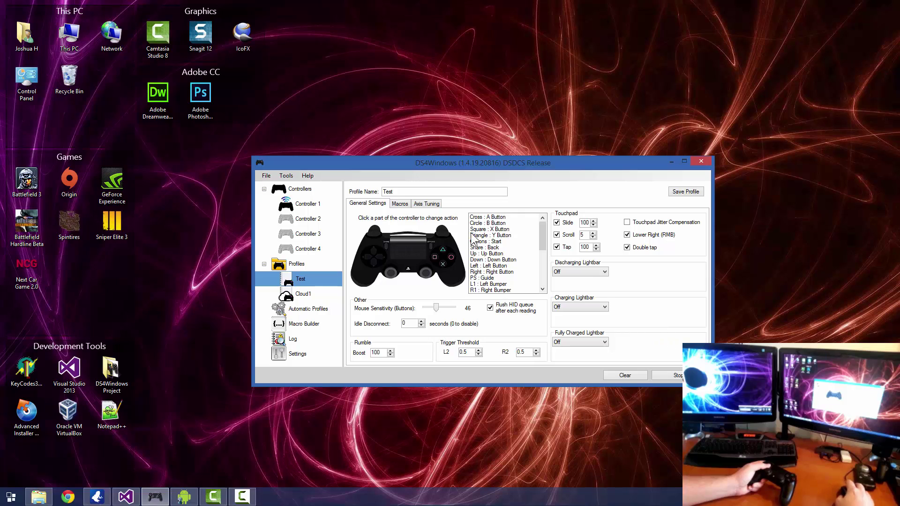
On the Macros tab, map the Tilted Up trigger to the CheckBattery macro.
left_click(398, 204)
left_click(428, 238)
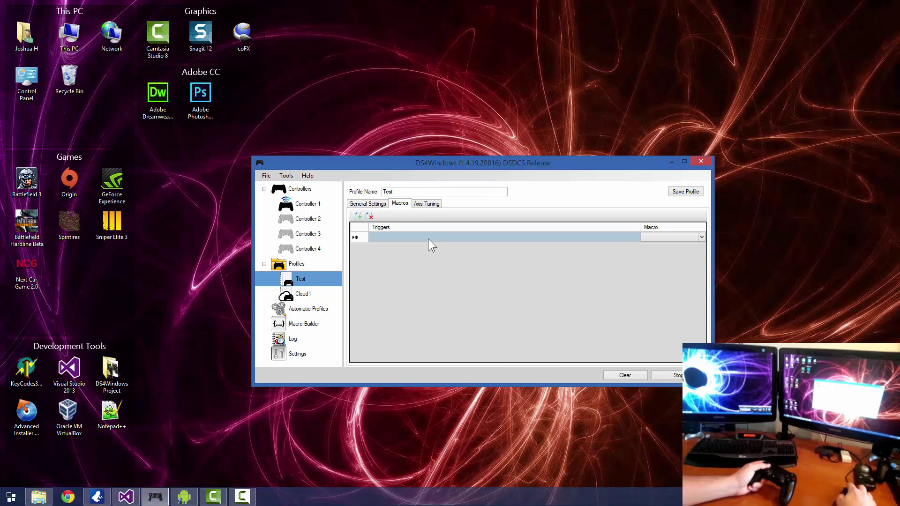
left_click(440, 238)
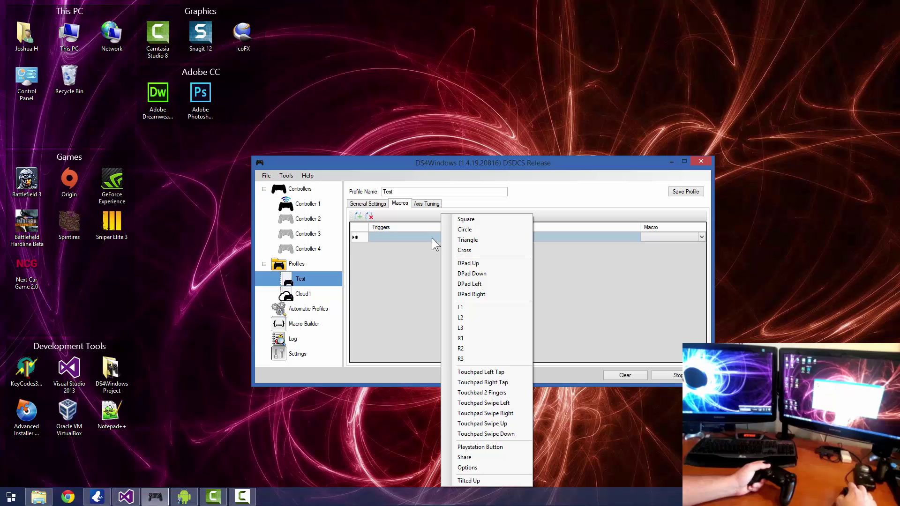
left_click(478, 481)
left_click(398, 295)
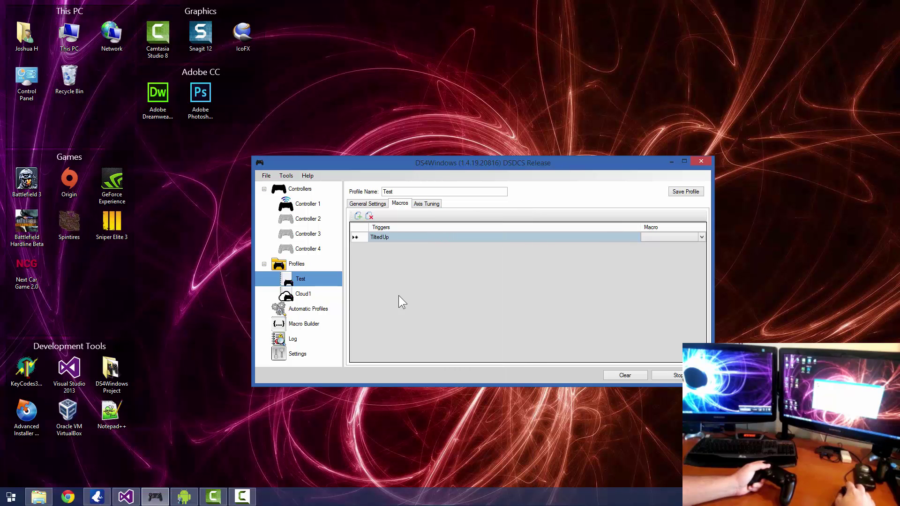
left_click(705, 236)
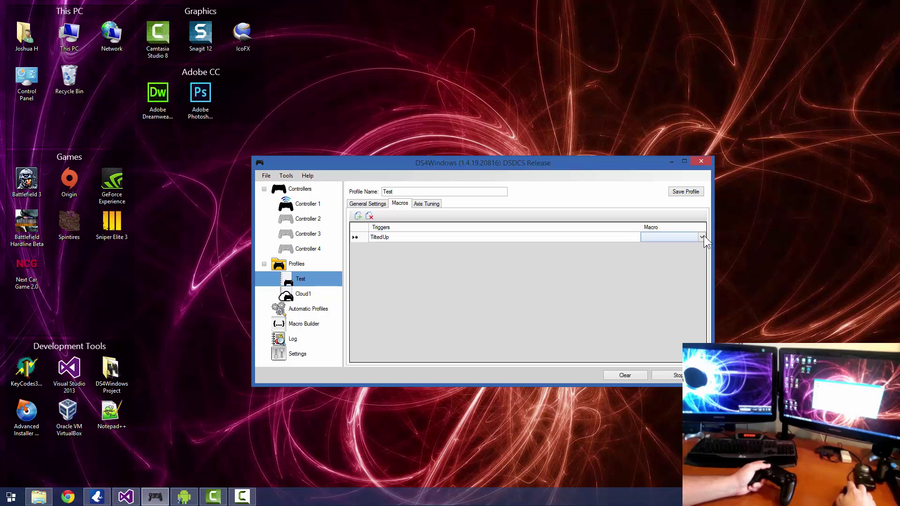
left_click(704, 237)
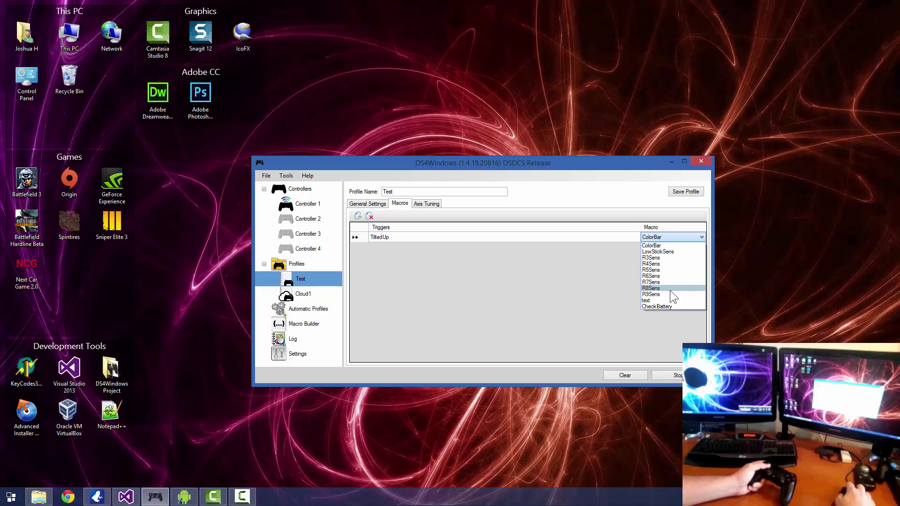
left_click(671, 305)
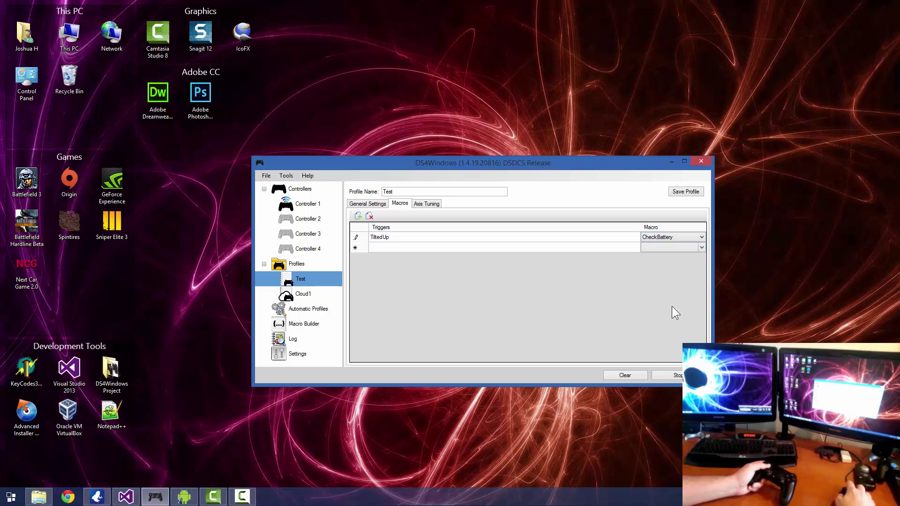
left_click(560, 246)
left_click(367, 203)
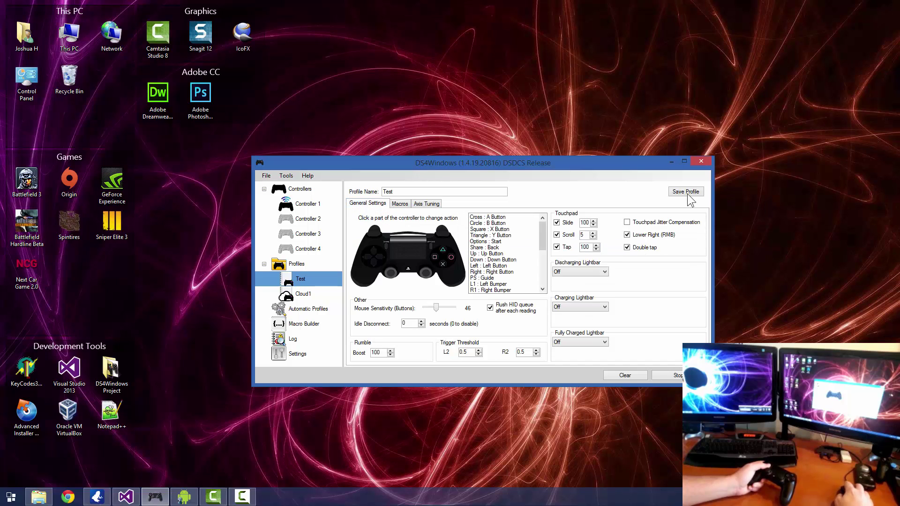
Select Test in Controller 1's Profile dropdown.
left_click(310, 204)
left_click(420, 194)
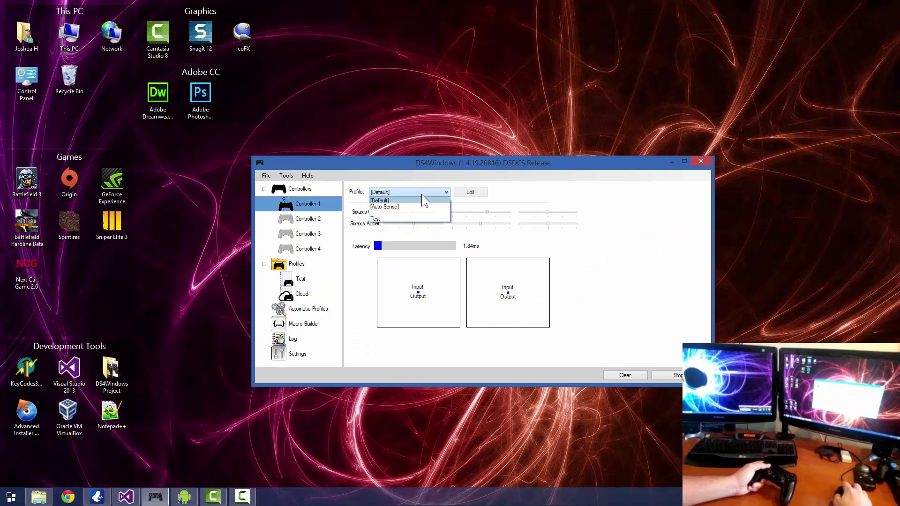
left_click(404, 217)
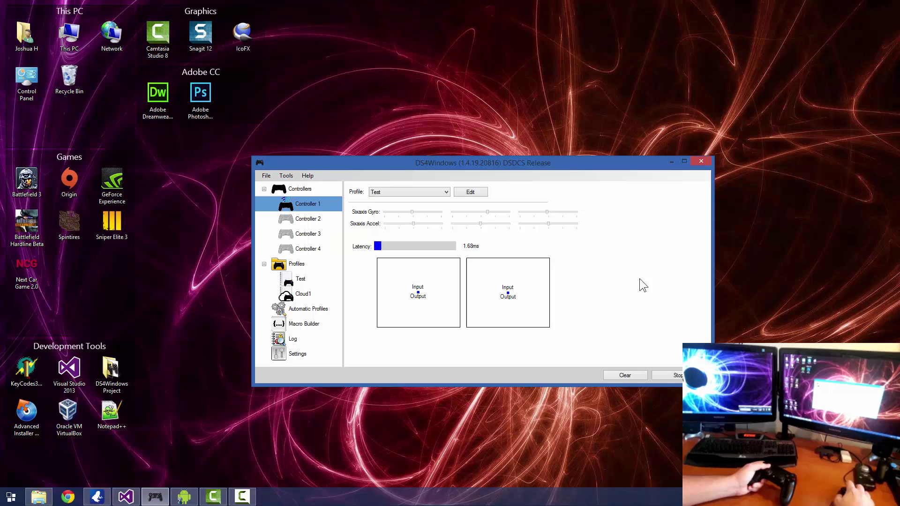